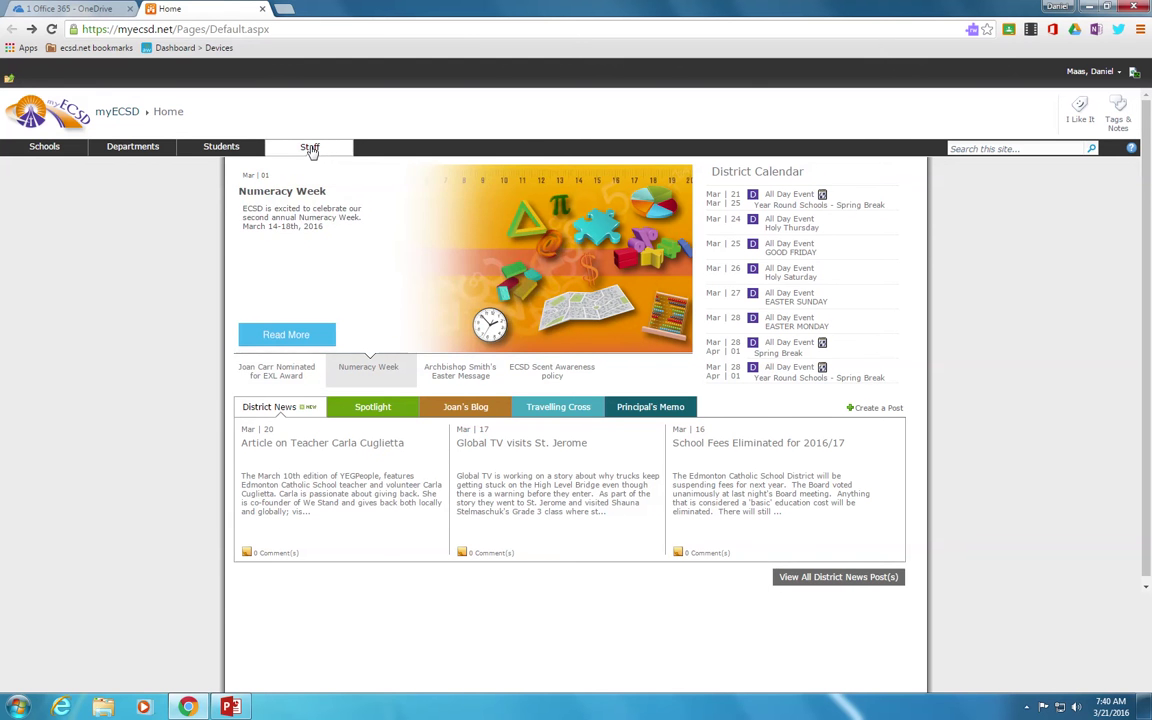
- Switch to the OneDrive tab listing the 1 Office 365 folder's files
mouse_move(310, 148)
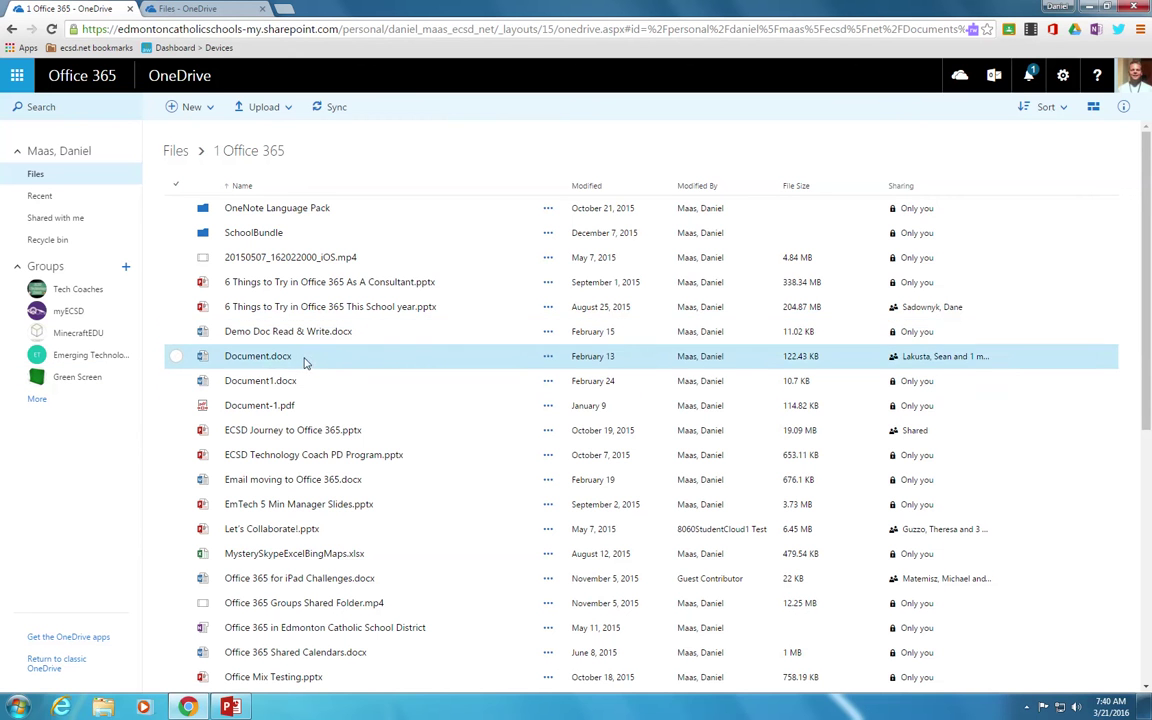
- Share Demo Doc Read & Write.docx with the suggested colleague at Can view and send the invitation
click(176, 333)
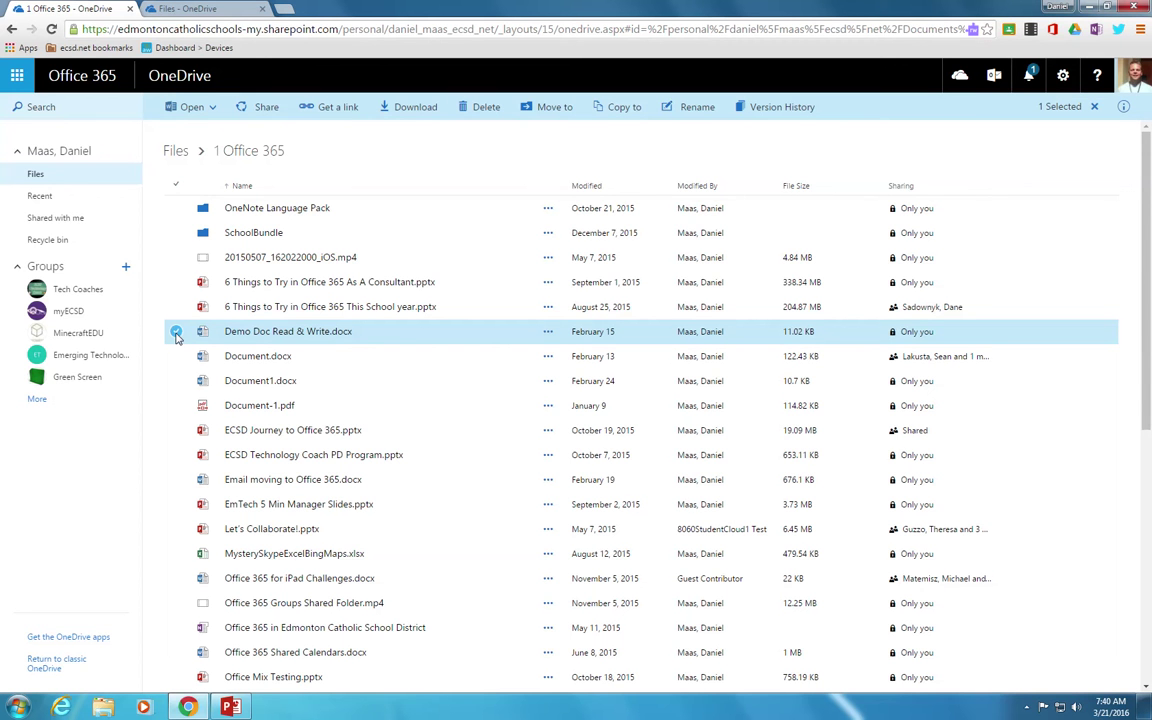
click(268, 108)
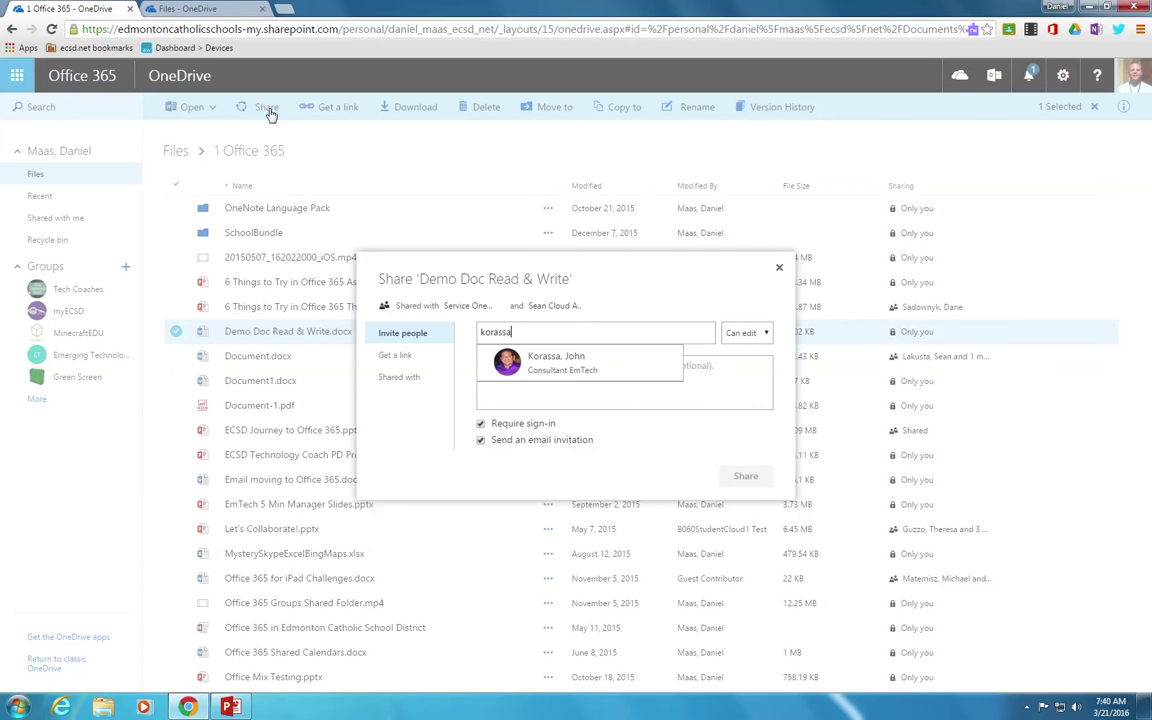
click(550, 370)
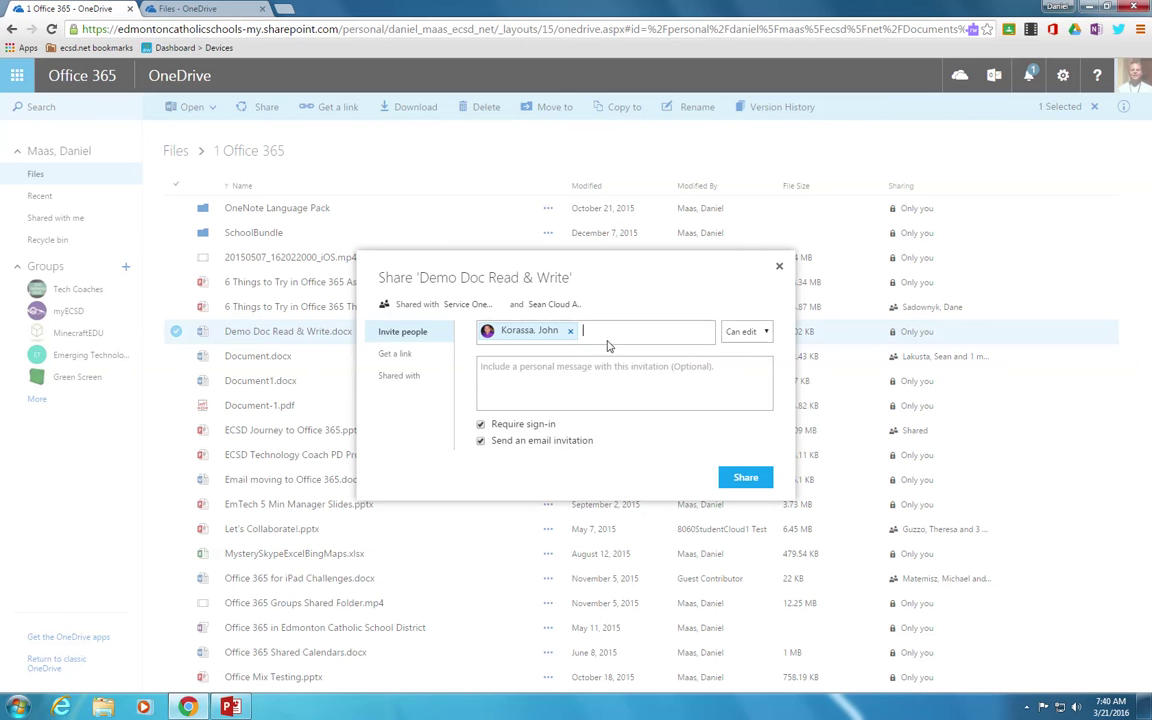
click(768, 337)
click(745, 364)
click(749, 484)
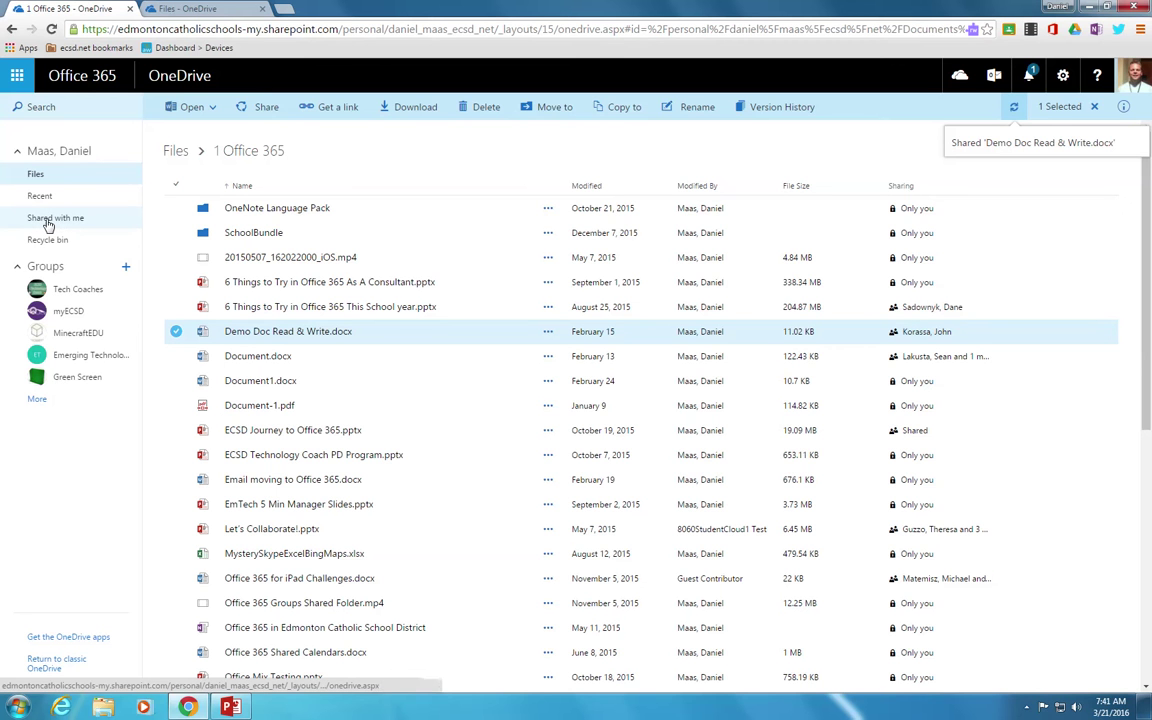
click(49, 222)
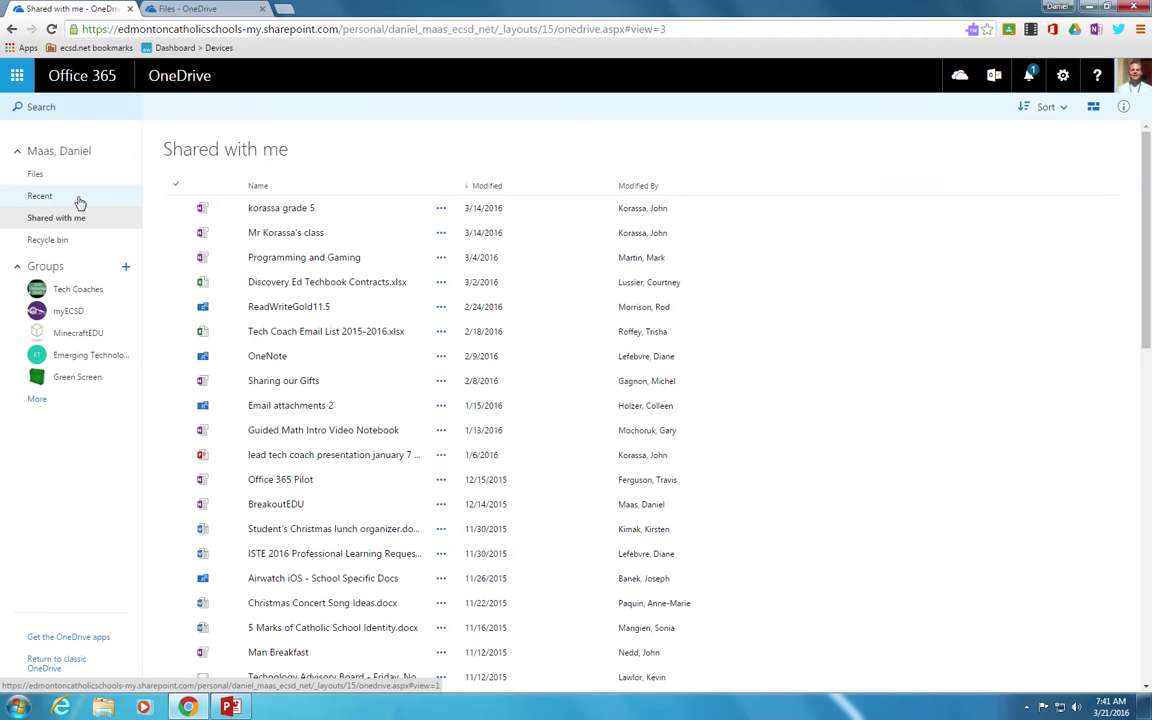
click(37, 176)
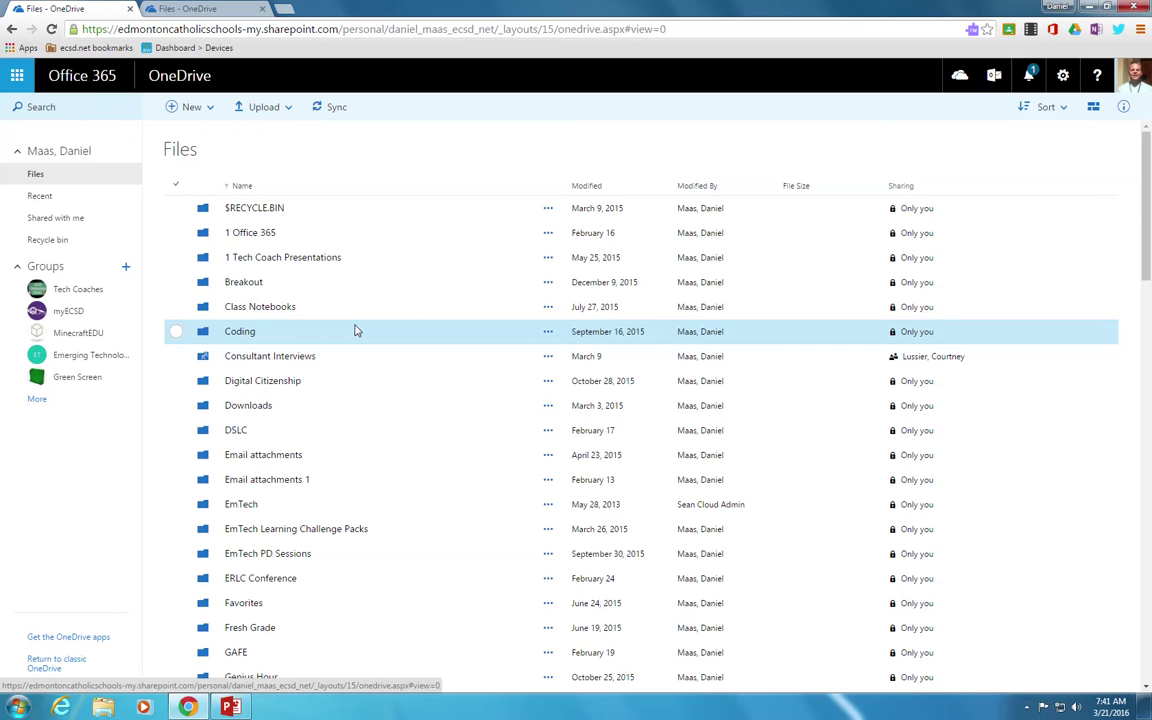
click(257, 234)
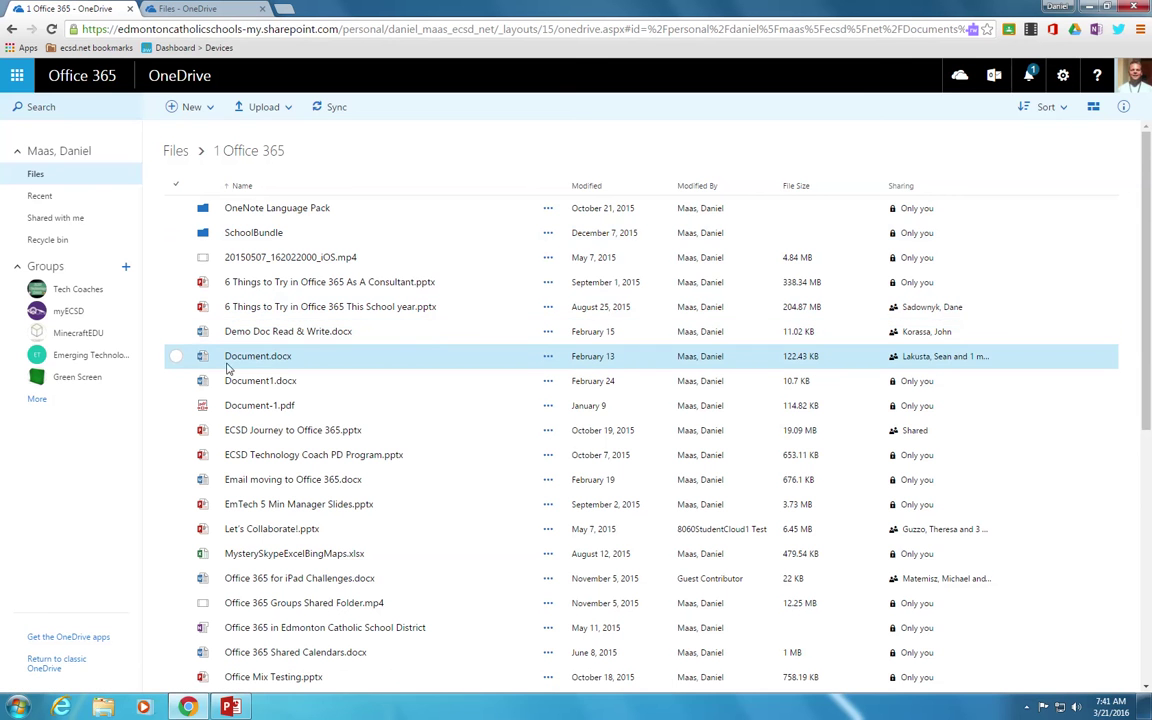
- Start a Get a link share for Document.docx and list the available link types
click(177, 358)
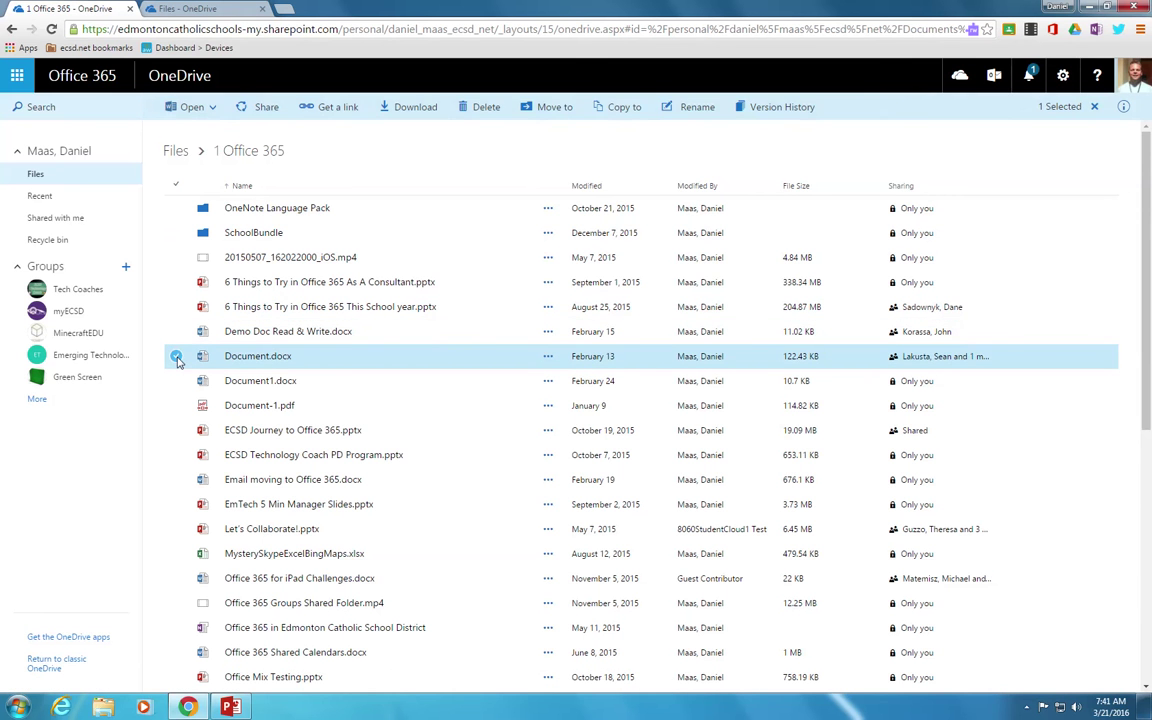
click(266, 107)
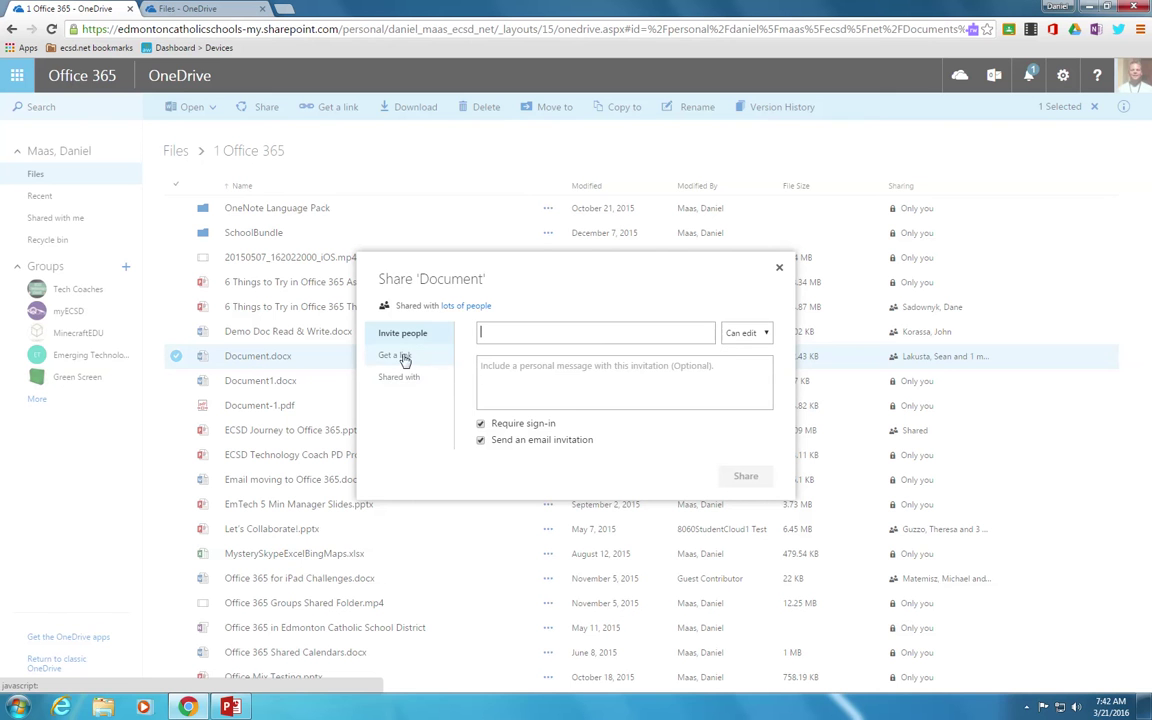
click(417, 358)
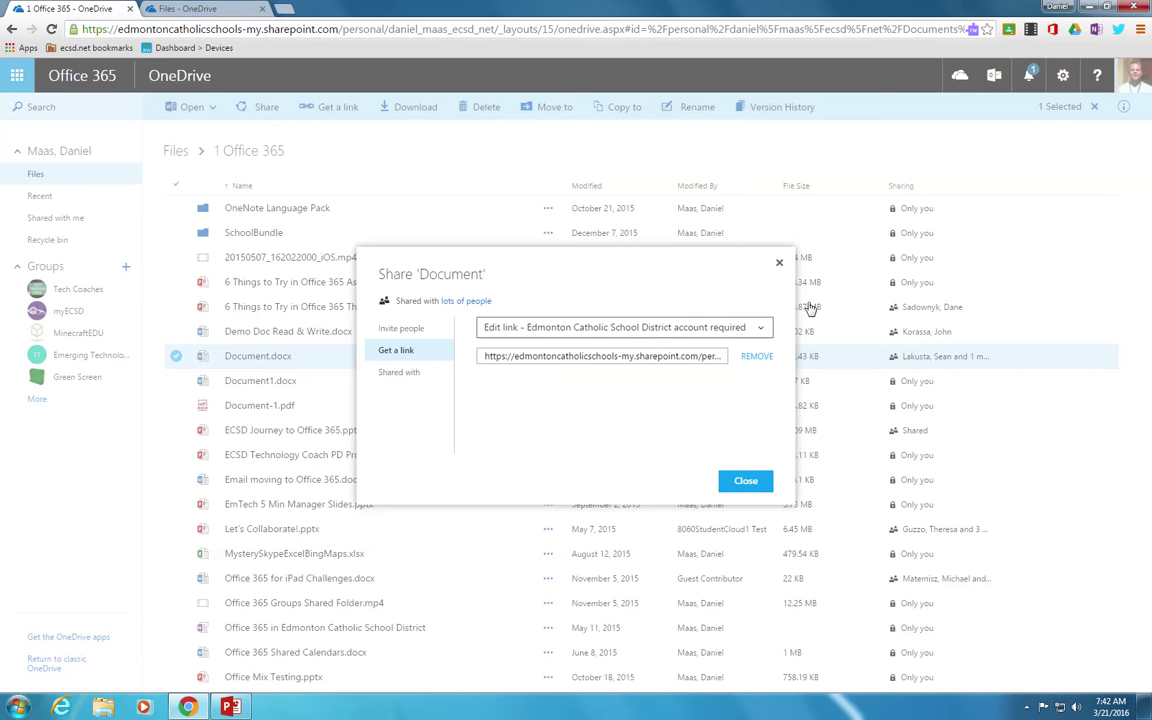
click(765, 333)
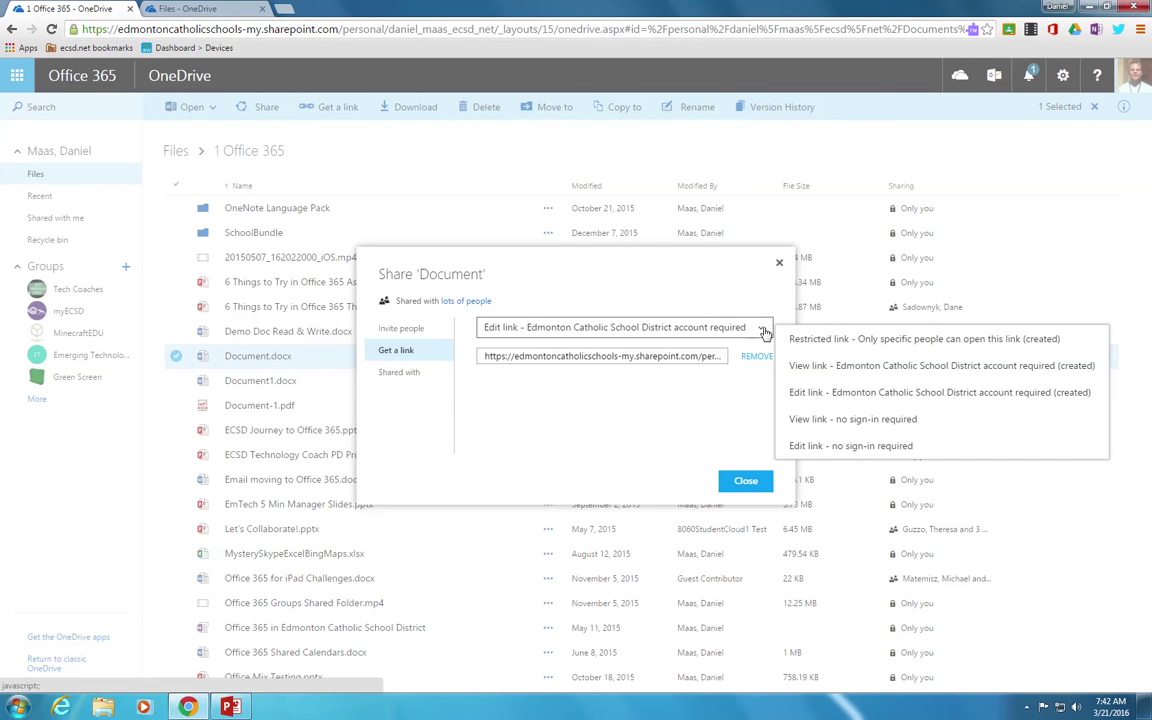
- Create an Edit link with no sign-in required for Document.docx, check expiration choices, and close
click(866, 445)
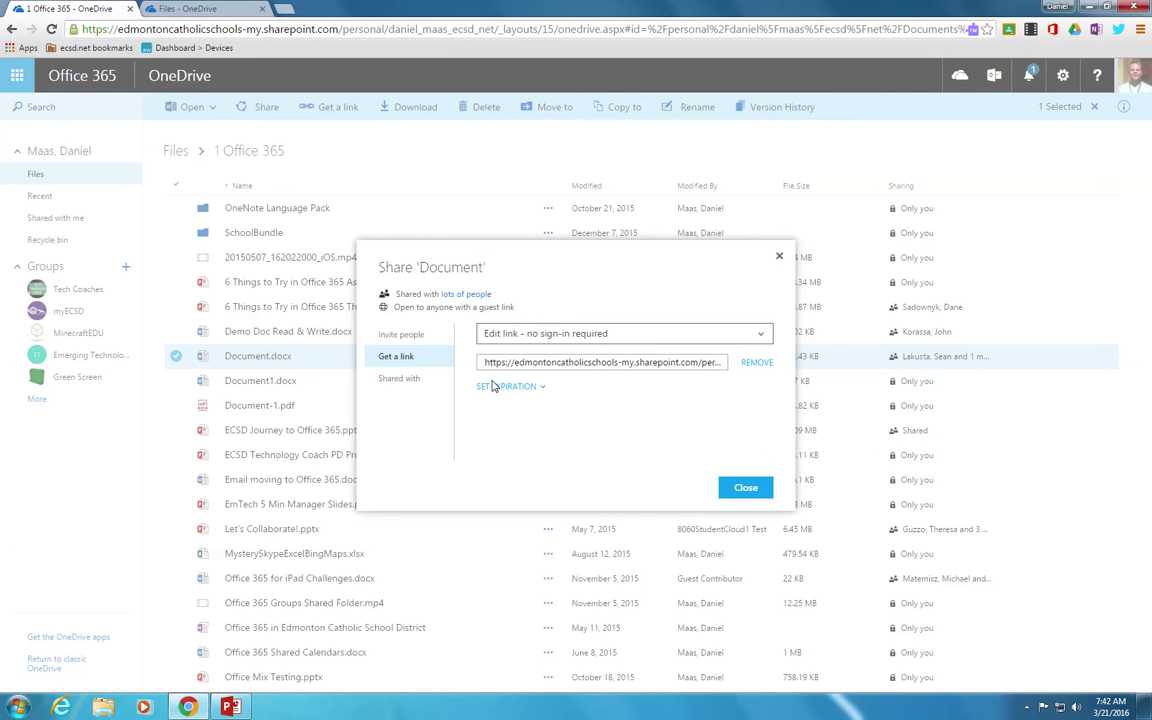
click(540, 388)
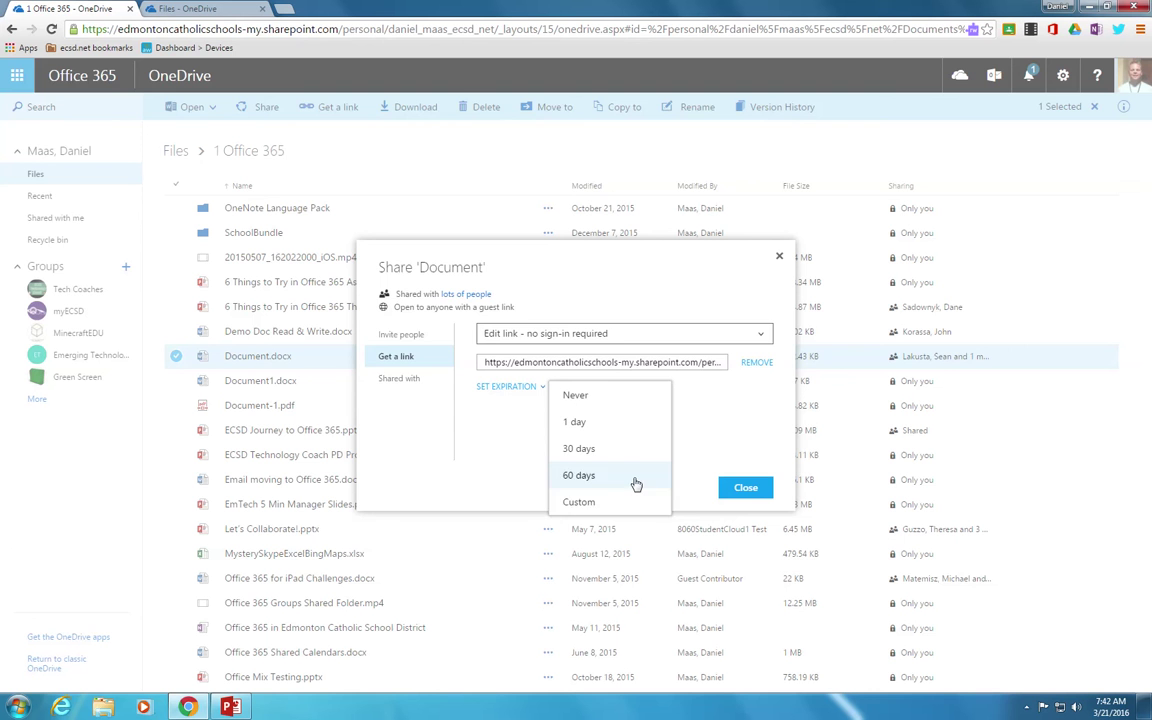
click(745, 487)
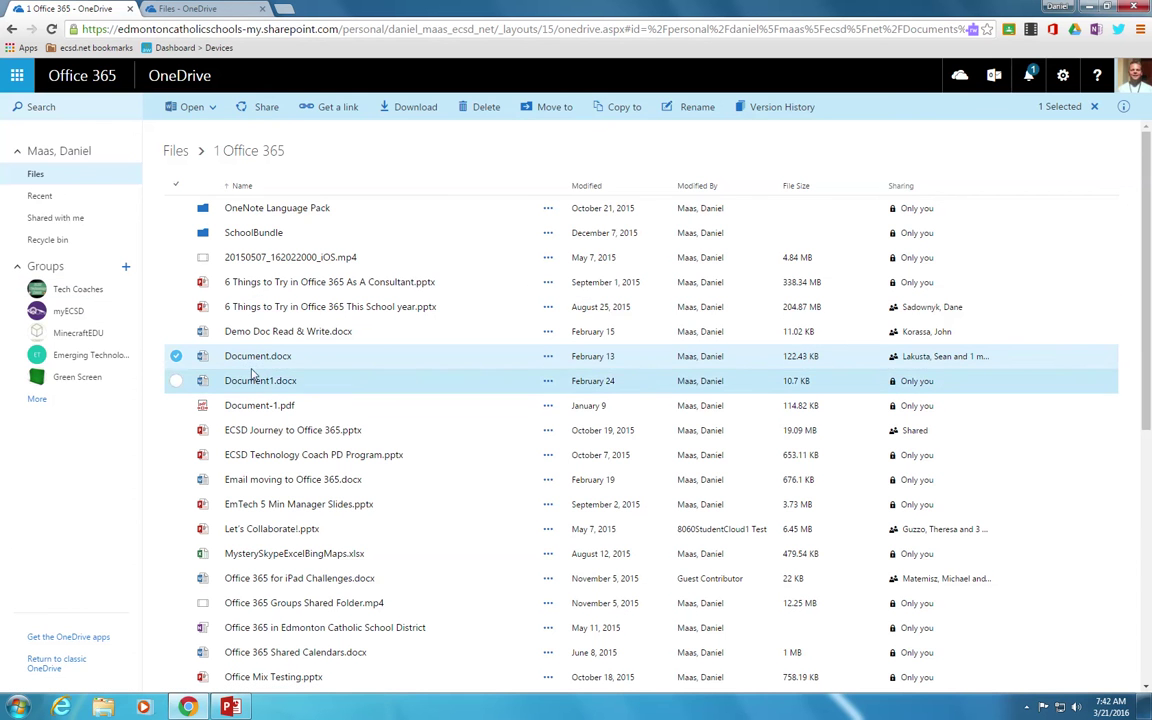
- Share Document.docx with the Tech Coaches group at Can view
click(259, 115)
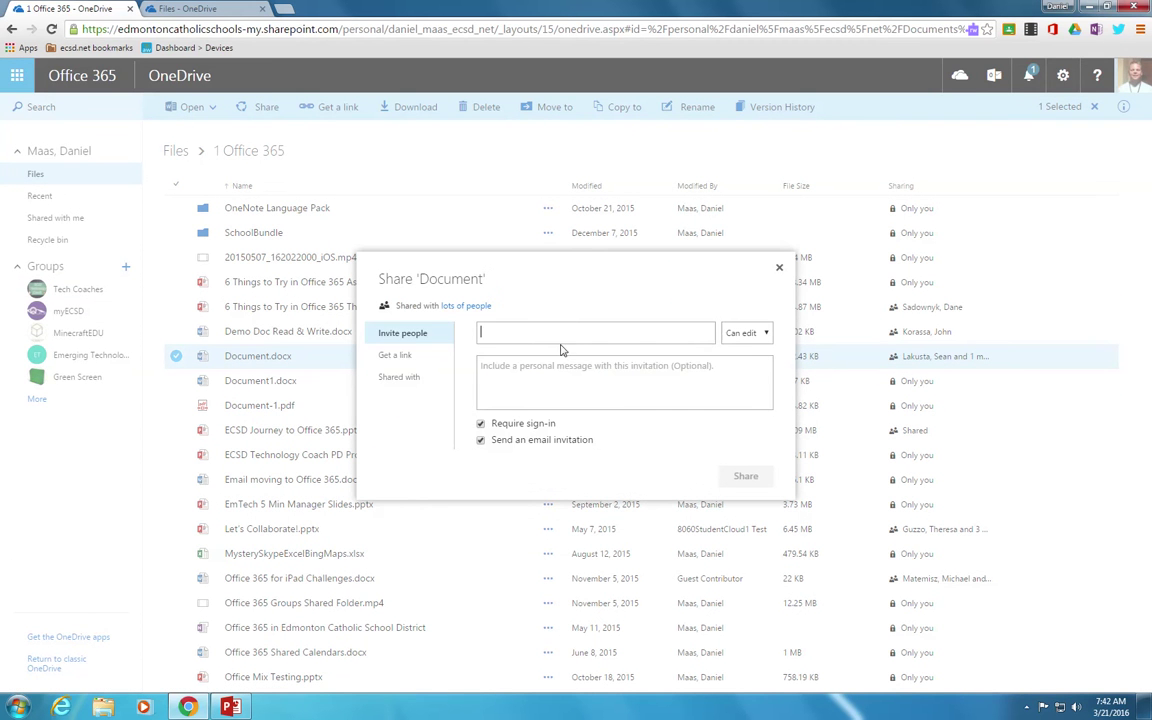
text(tech coaches)
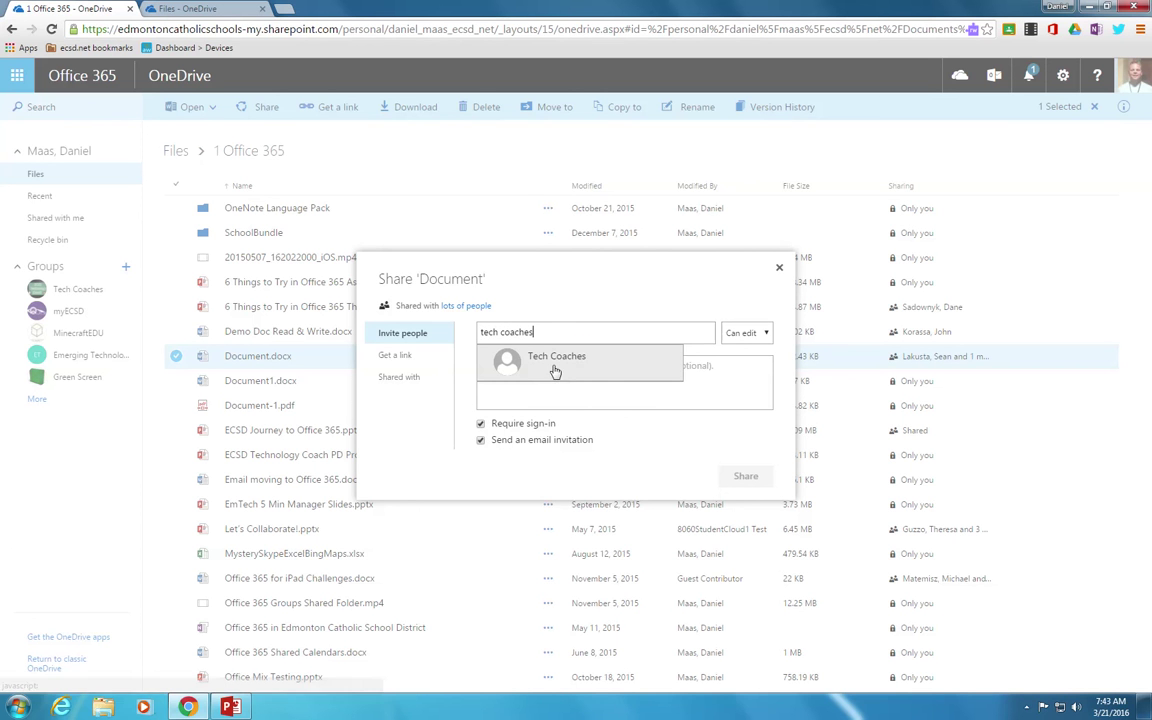
click(506, 357)
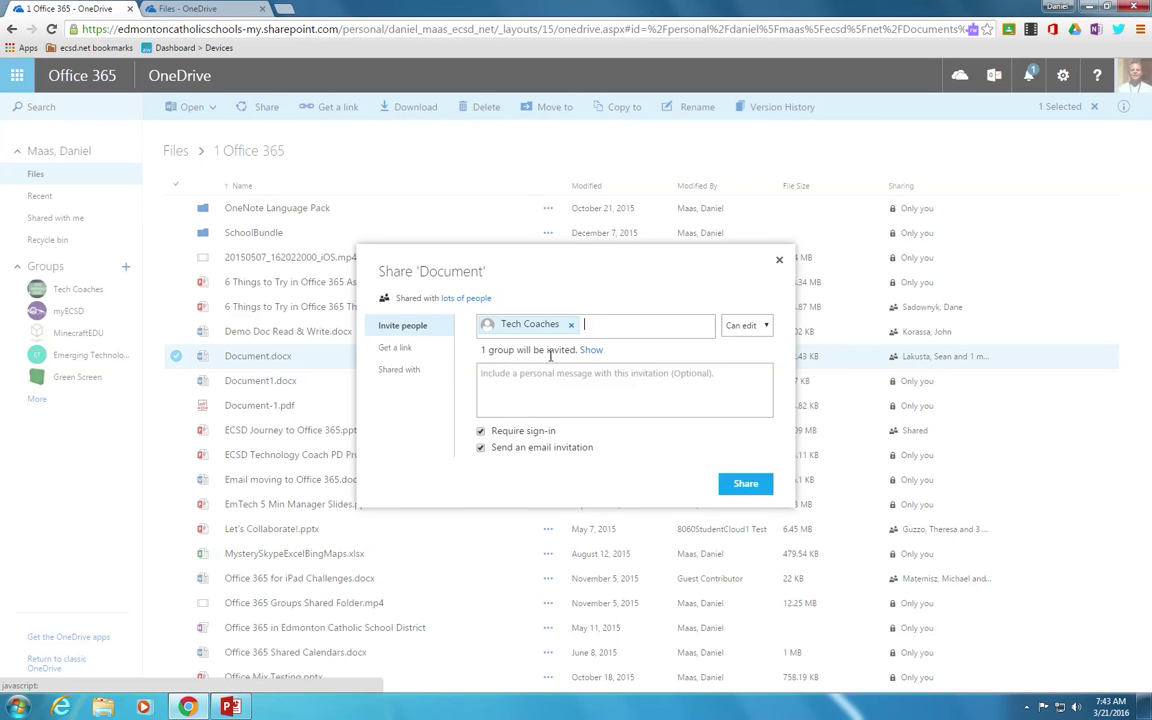
click(766, 329)
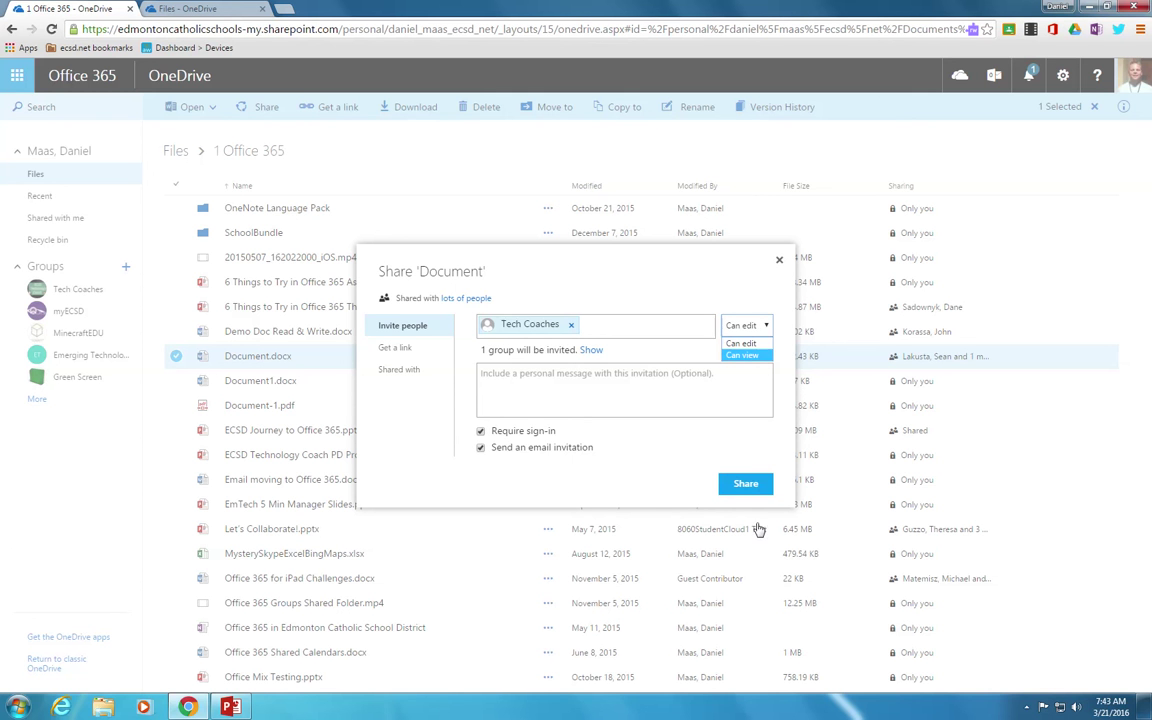
click(782, 264)
click(782, 262)
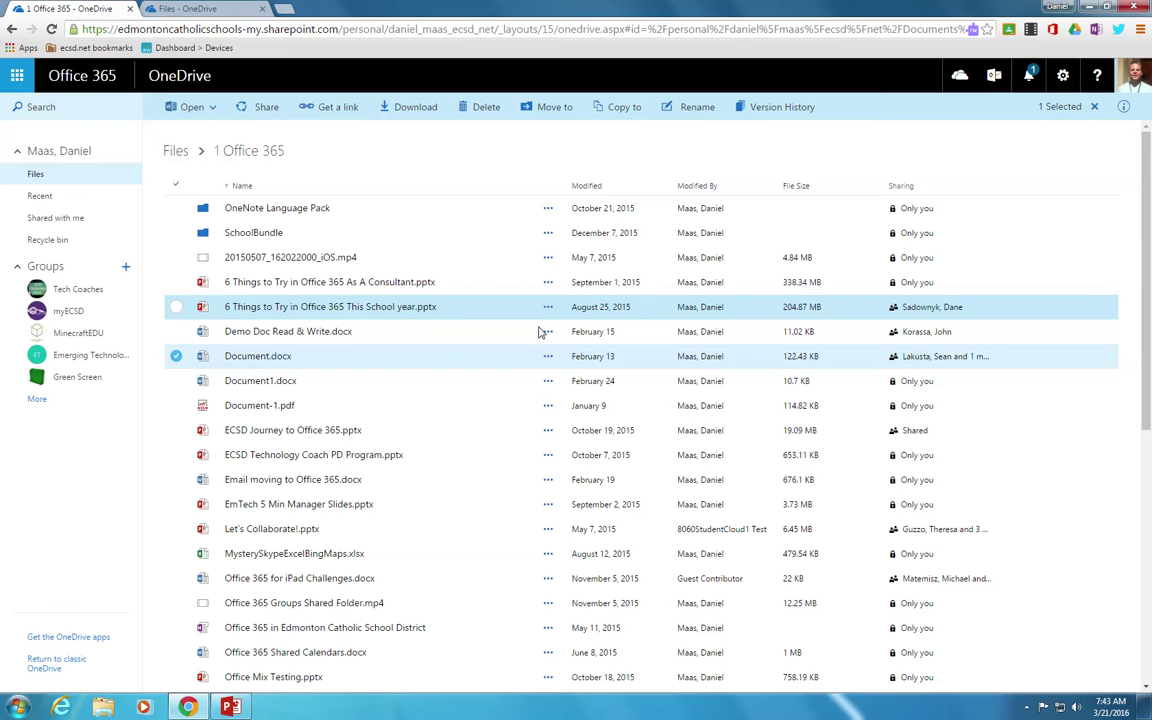
click(178, 356)
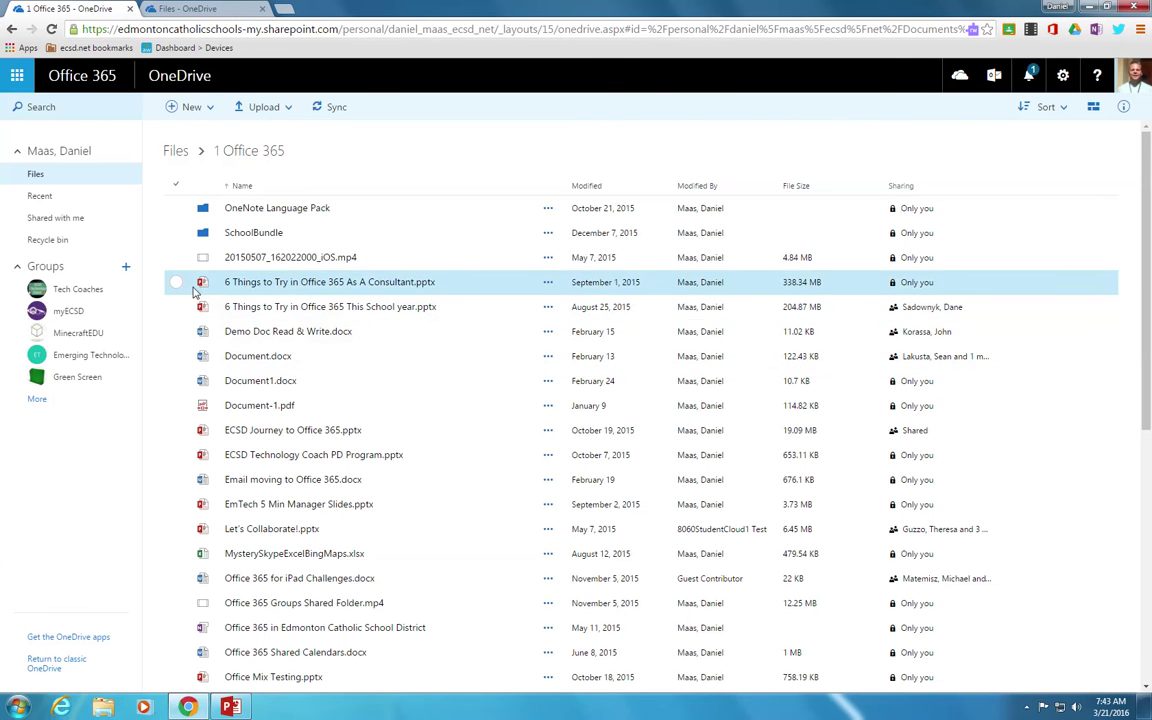
click(176, 234)
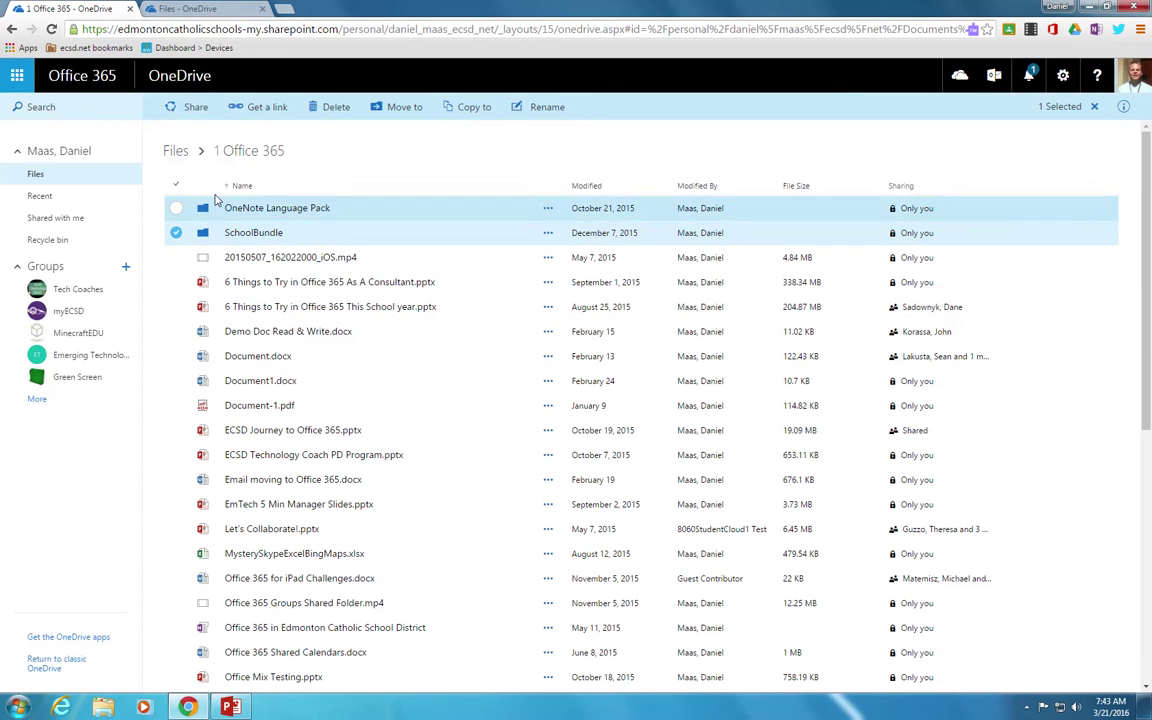
click(195, 107)
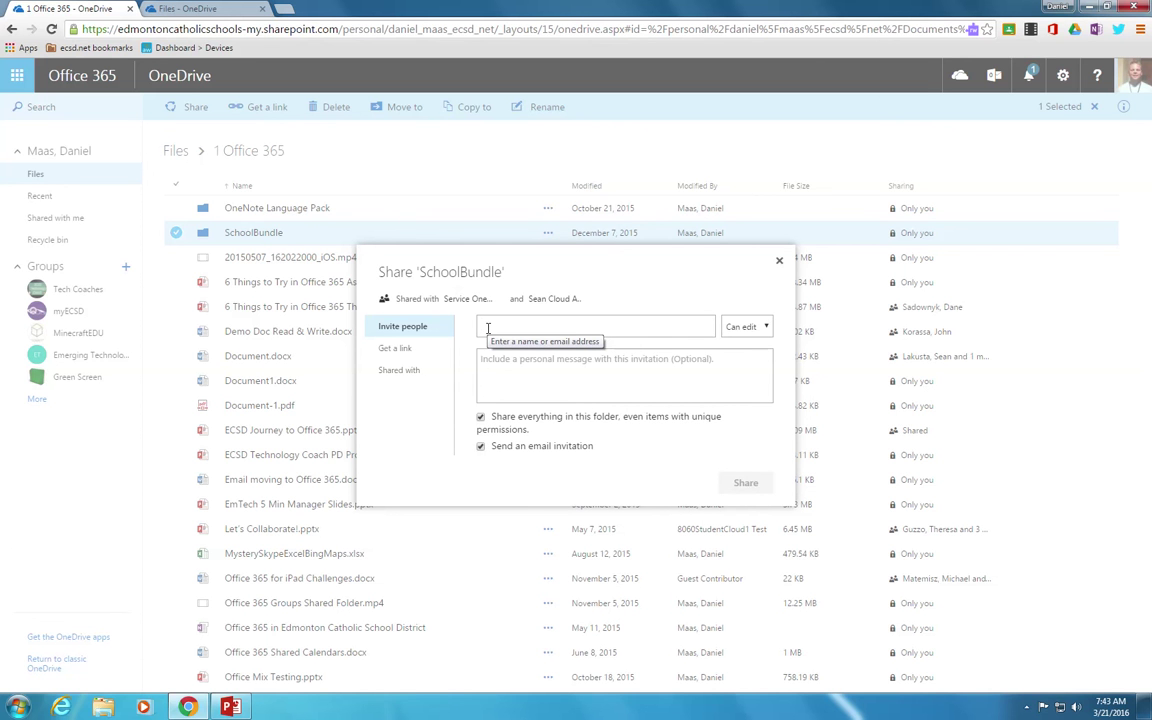
text(tech coaches)
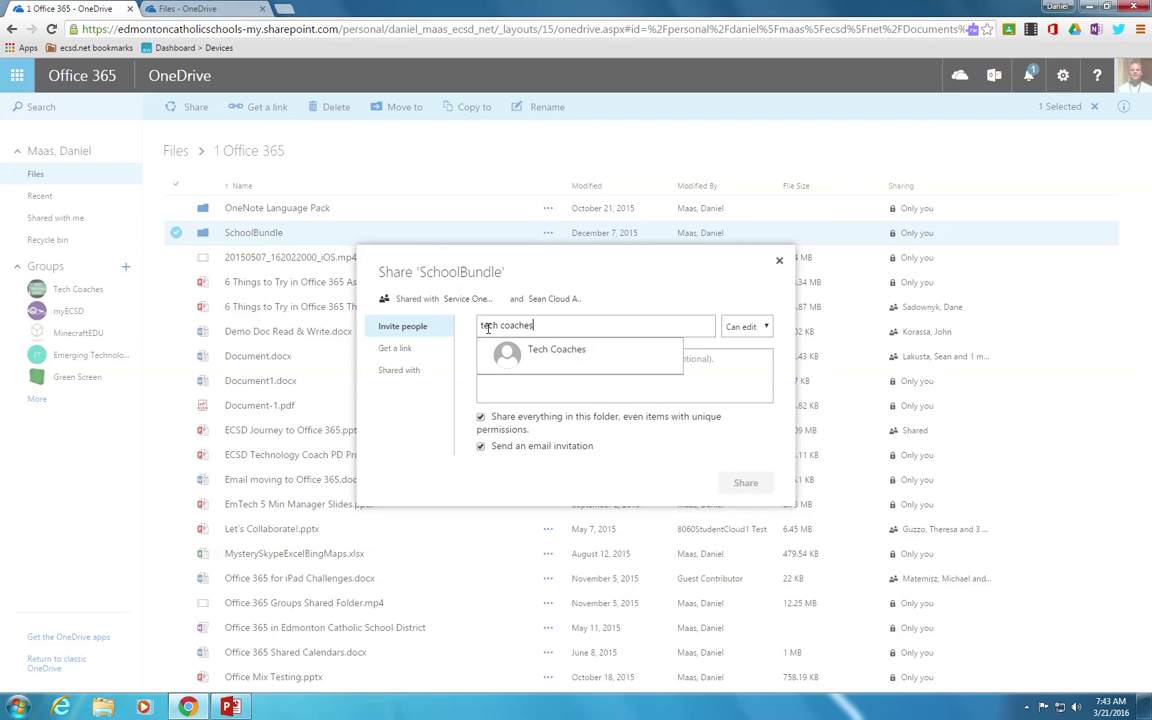
click(411, 352)
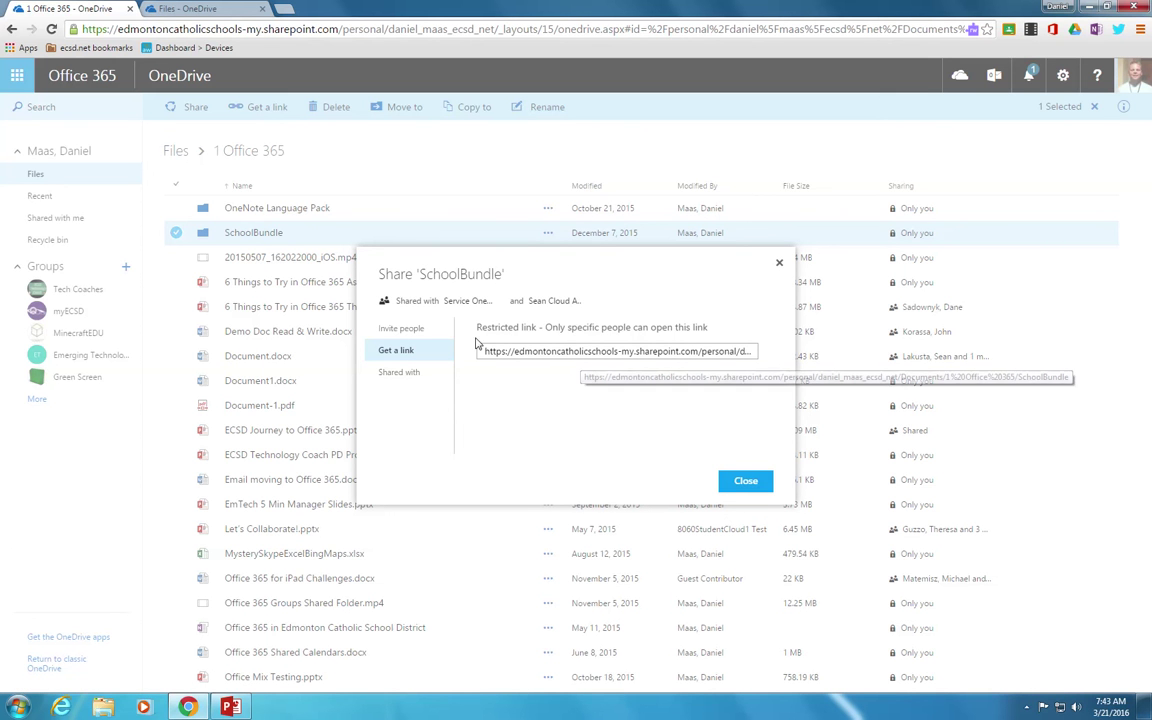
click(780, 263)
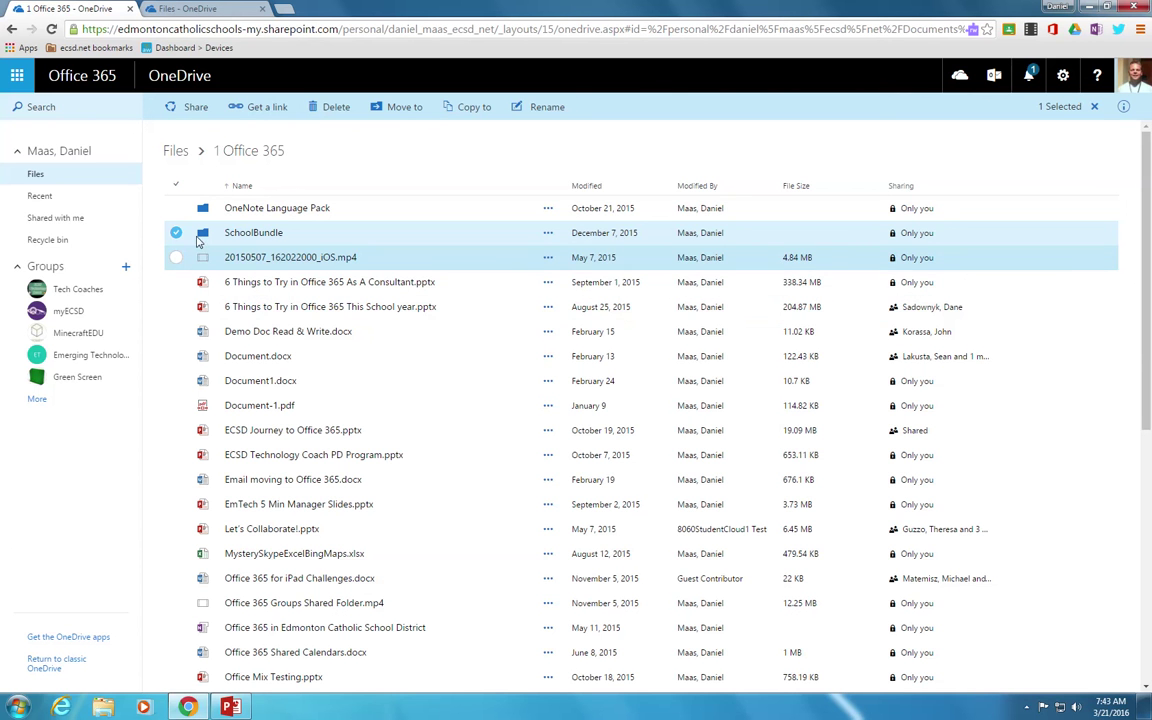
- Select Demo Doc Read & Write.docx instead of the SchoolBundle folder and open its sharing options
click(174, 231)
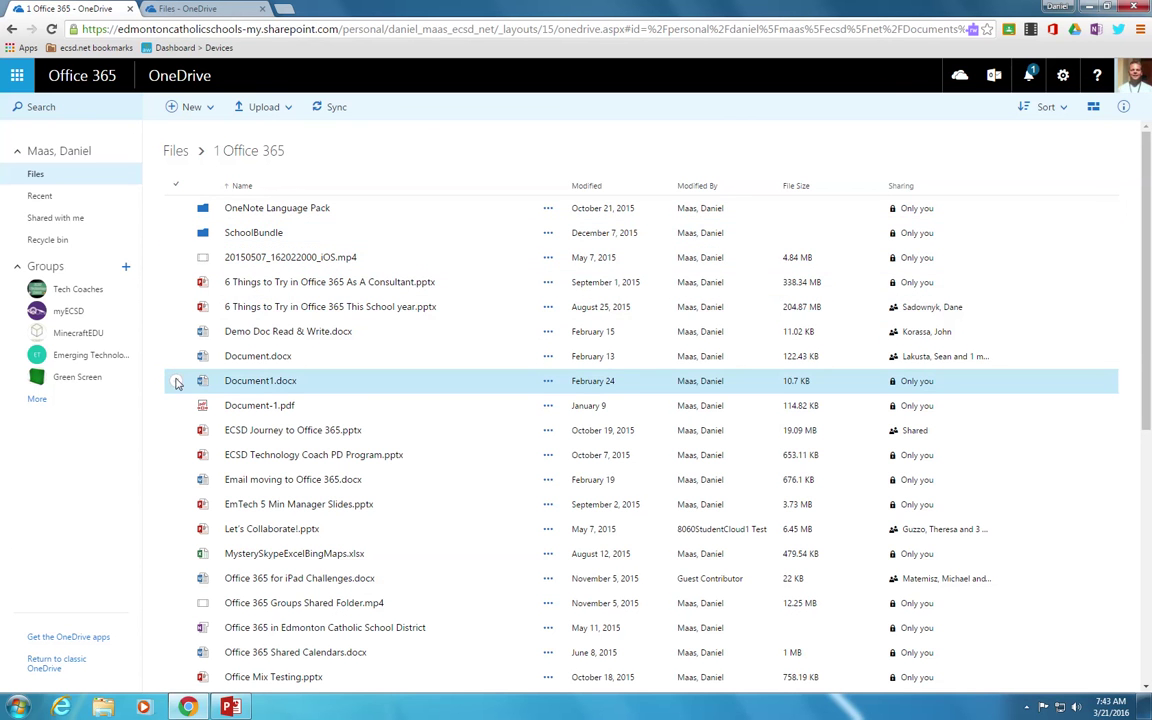
click(177, 334)
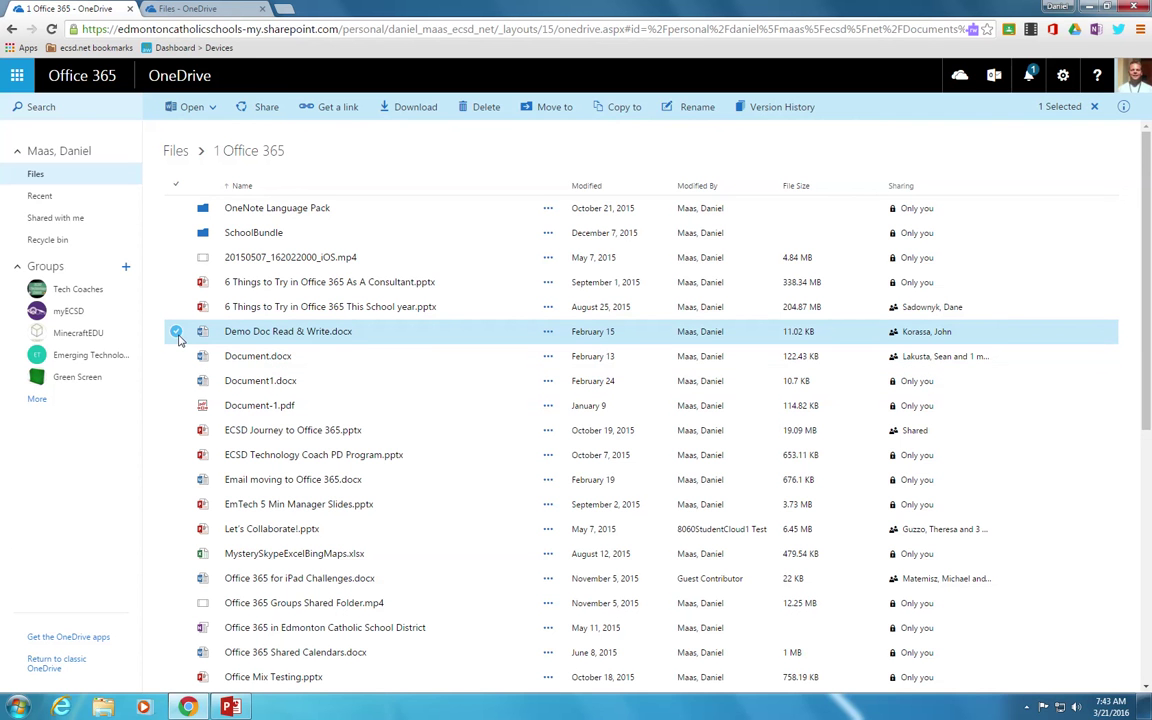
click(264, 110)
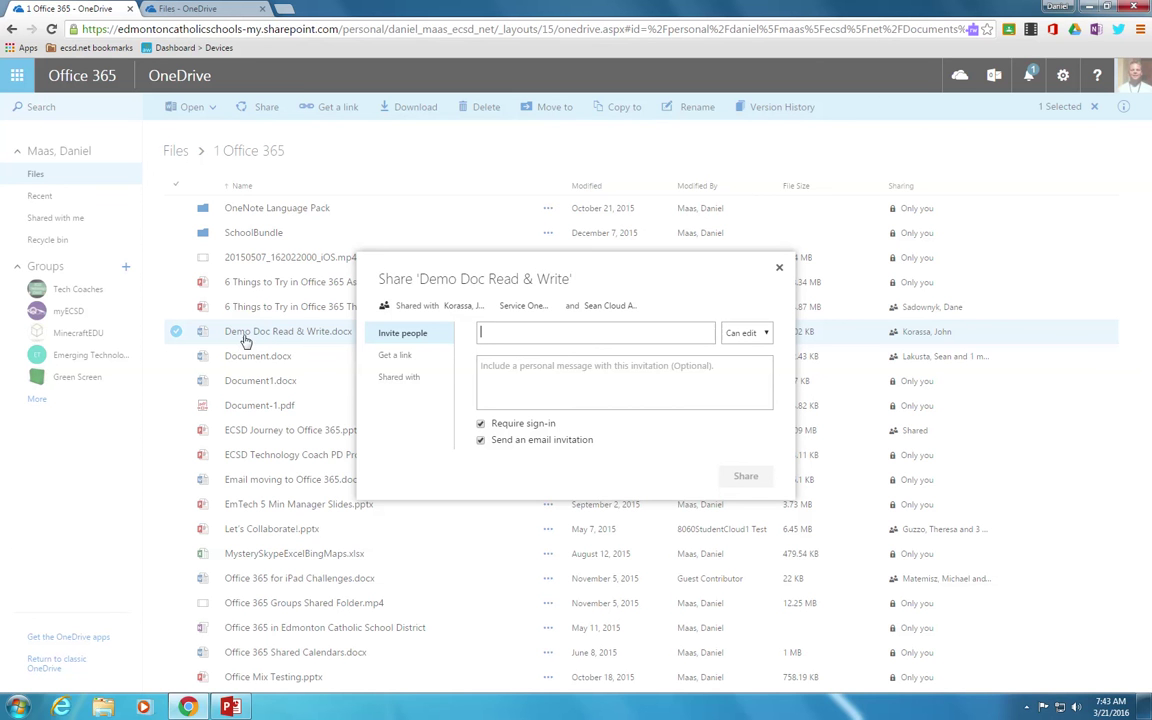
- List who the document is shared with and show the colleague's Can View permission choices
click(396, 384)
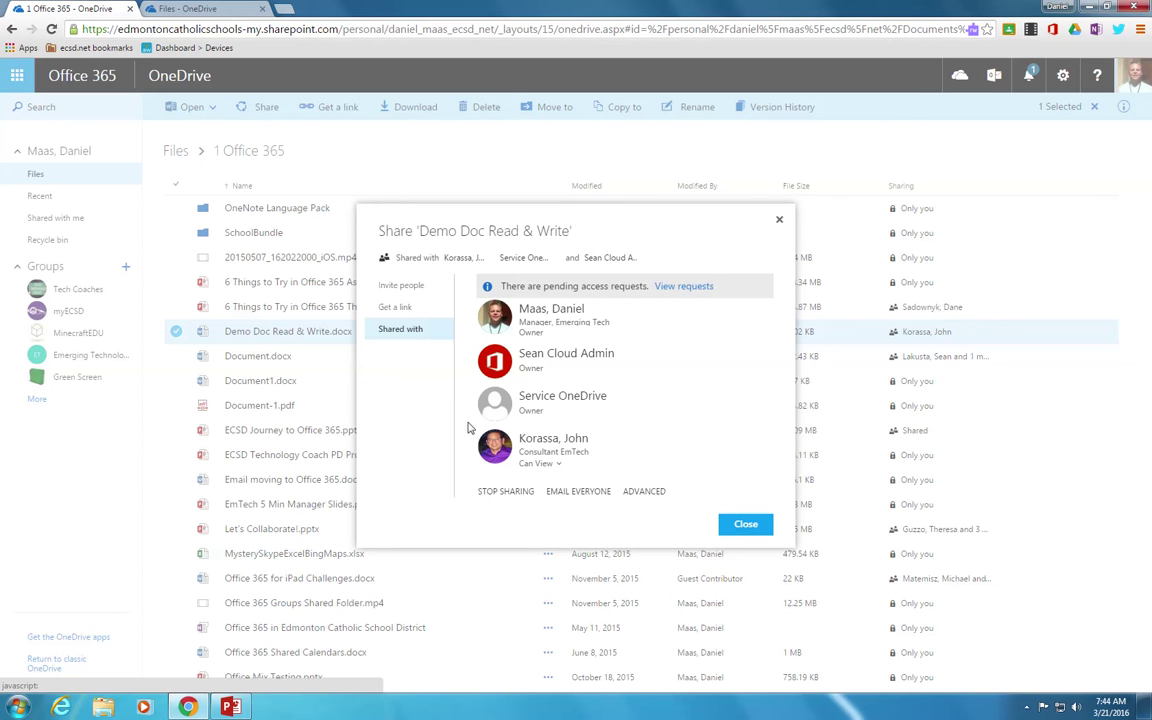
click(559, 465)
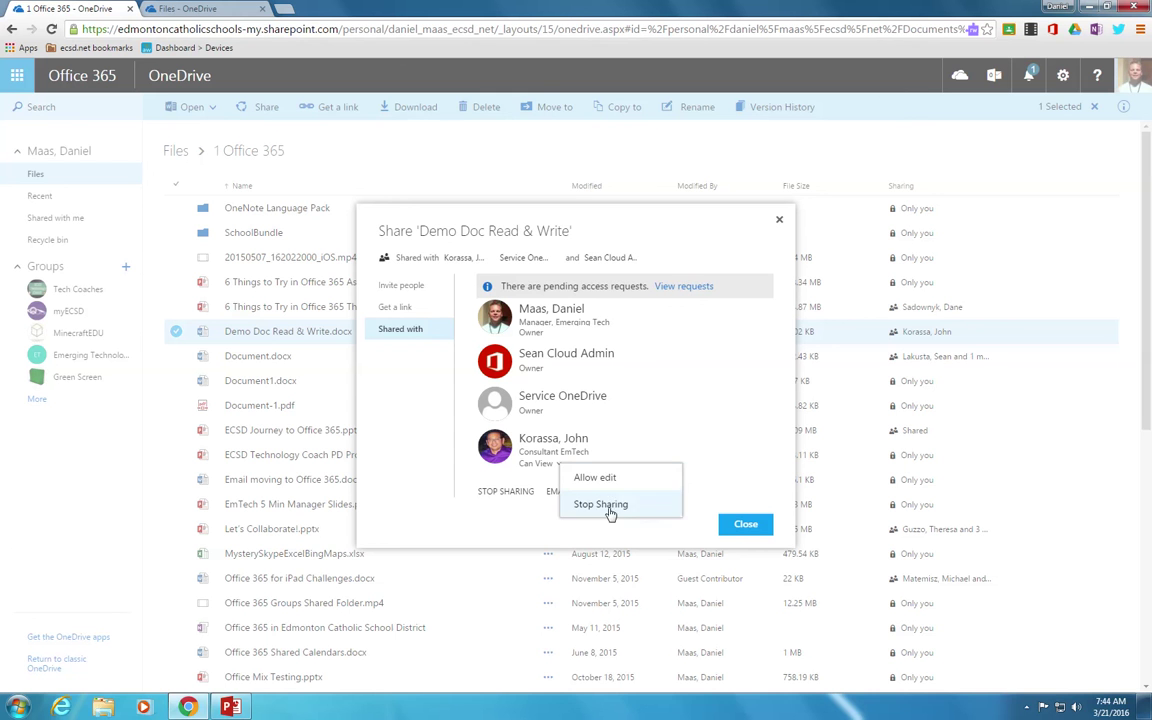
click(530, 527)
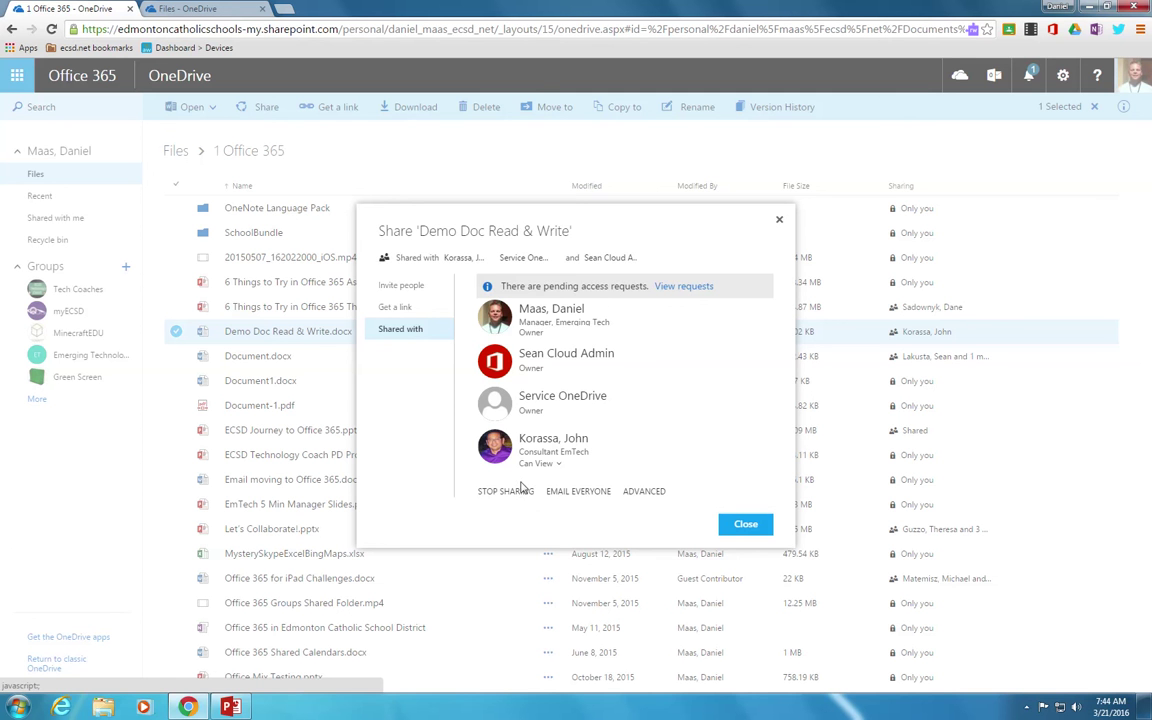
click(550, 464)
- Stop sharing Demo Doc Read & Write.docx with the colleague
click(589, 505)
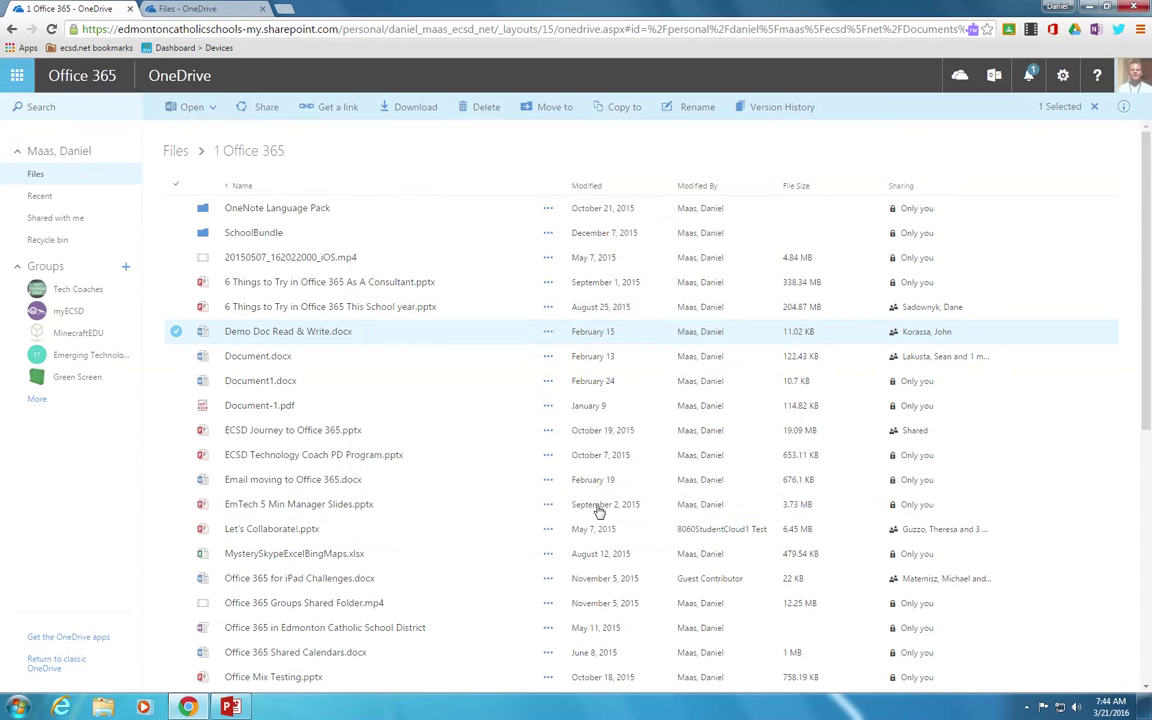